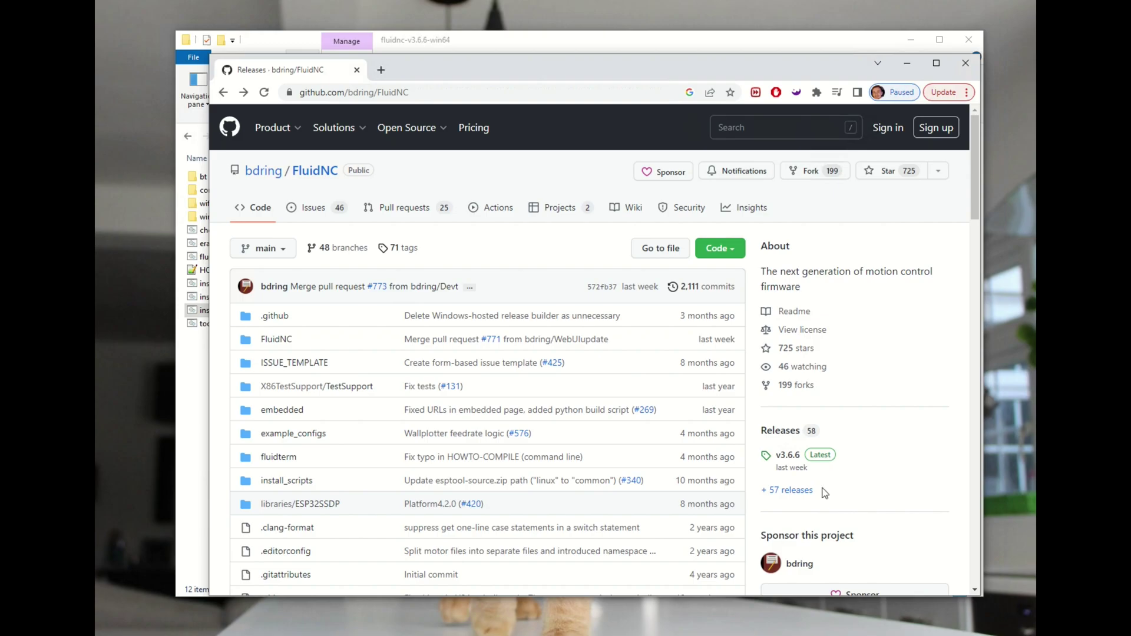
- Review the FluidNC v3.6.6 release assets, then select all files in the extracted fluidnc-v3.6.6-win64 folder
left_click(790, 490)
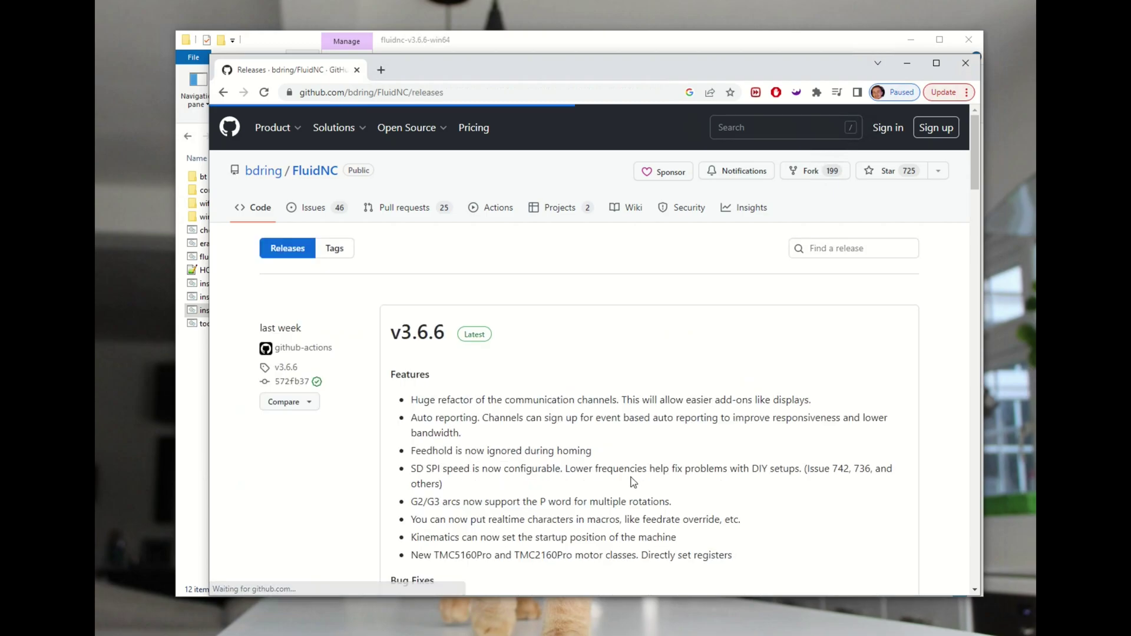
scroll(633, 482, "down", 5)
scroll(633, 482, "down", 2)
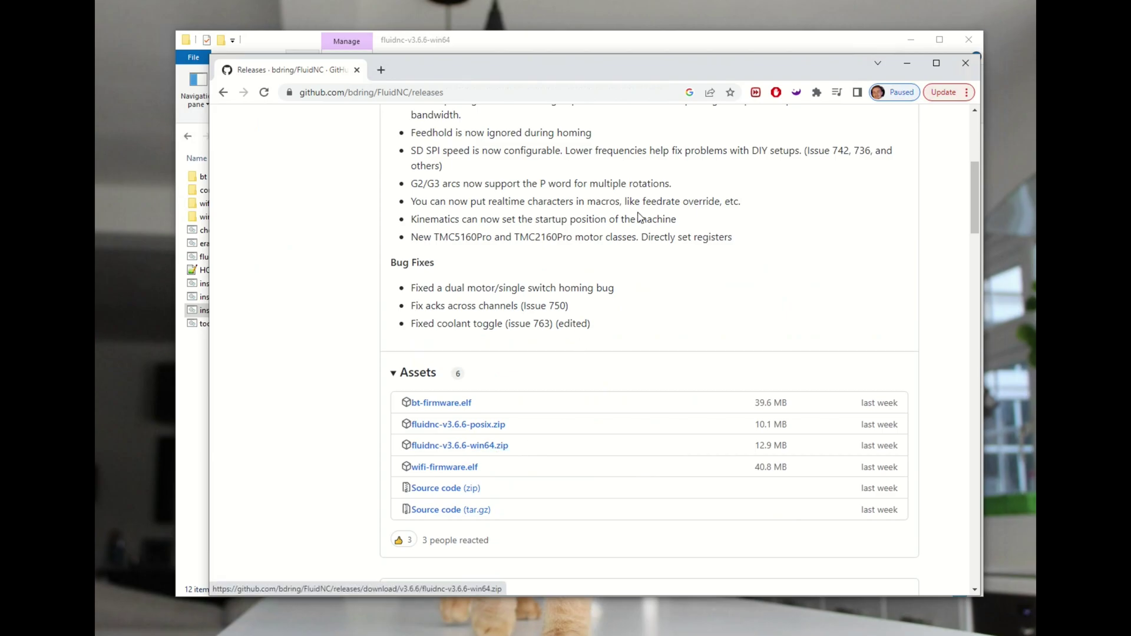
left_click(570, 44)
left_click_drag(441, 349, 220, 169)
- Preview and run install-wifi.bat, then centre its flashing command window
left_click(239, 337)
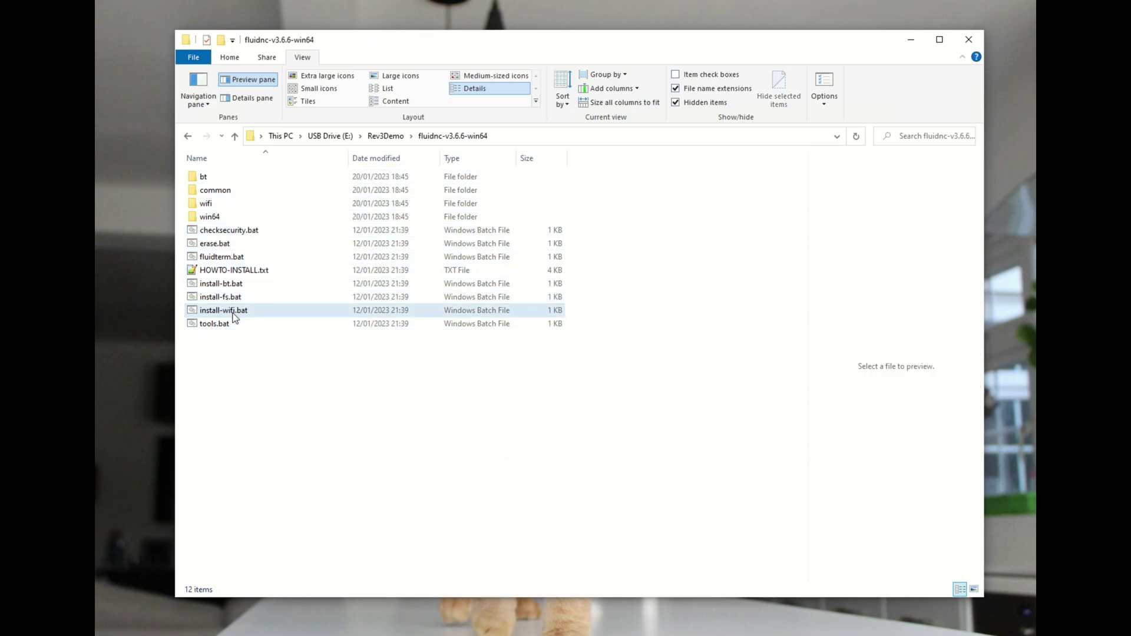
left_click(234, 313)
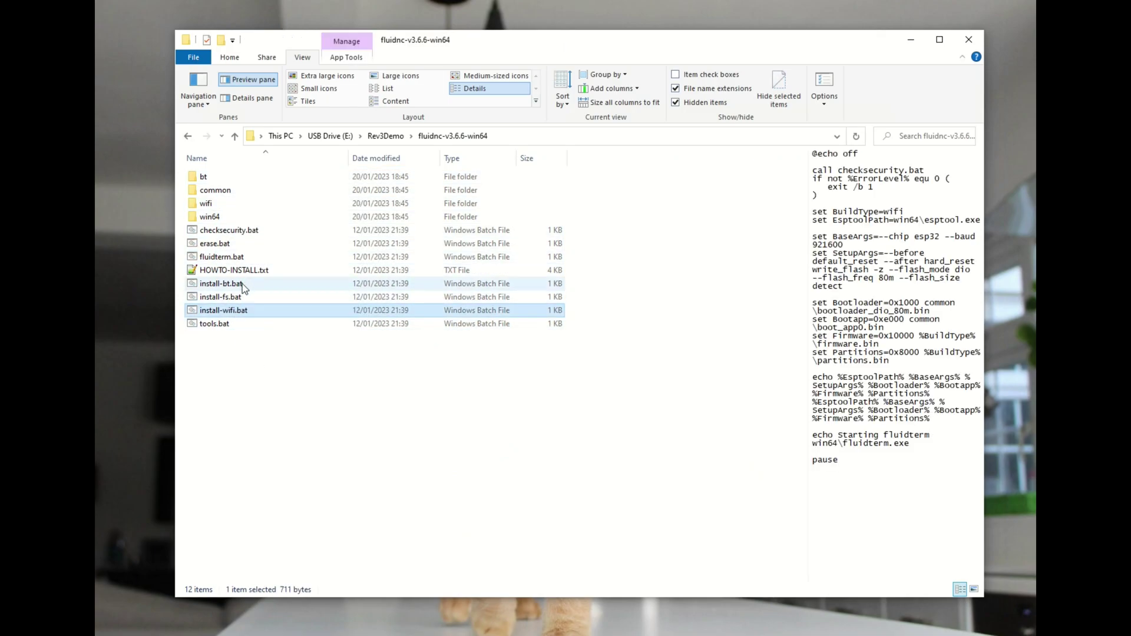
double_click(255, 316)
left_click_drag(233, 100, 508, 125)
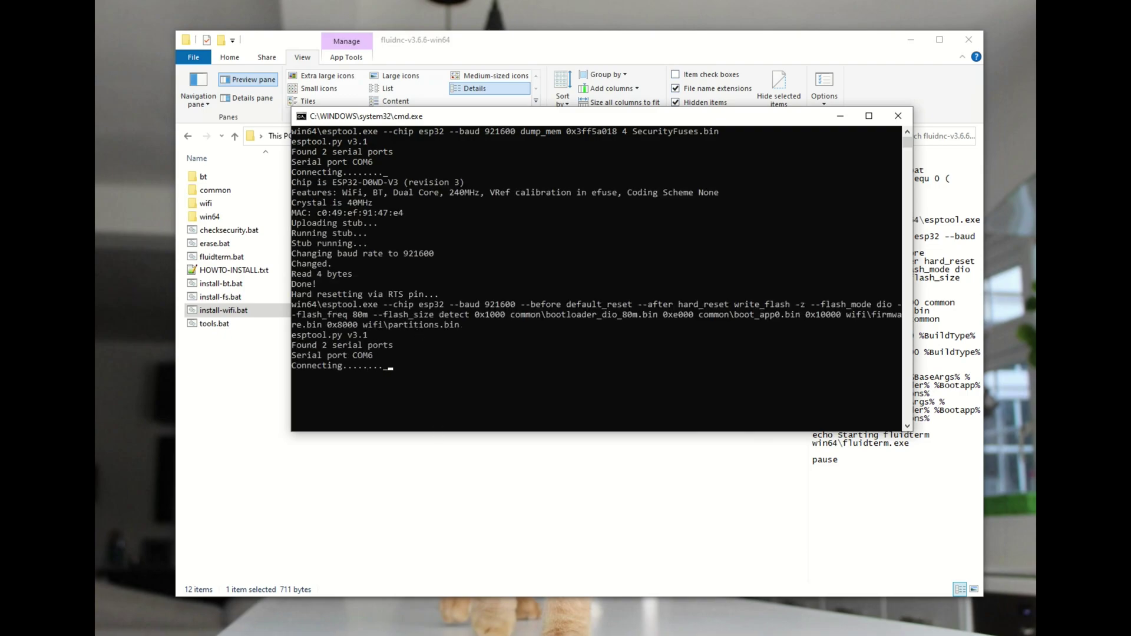
- Let esptool flash the WiFi firmware to the ESP32 on COM6, then bring up Demo_X.yaml in Notepad++
mouse_move(305, 630)
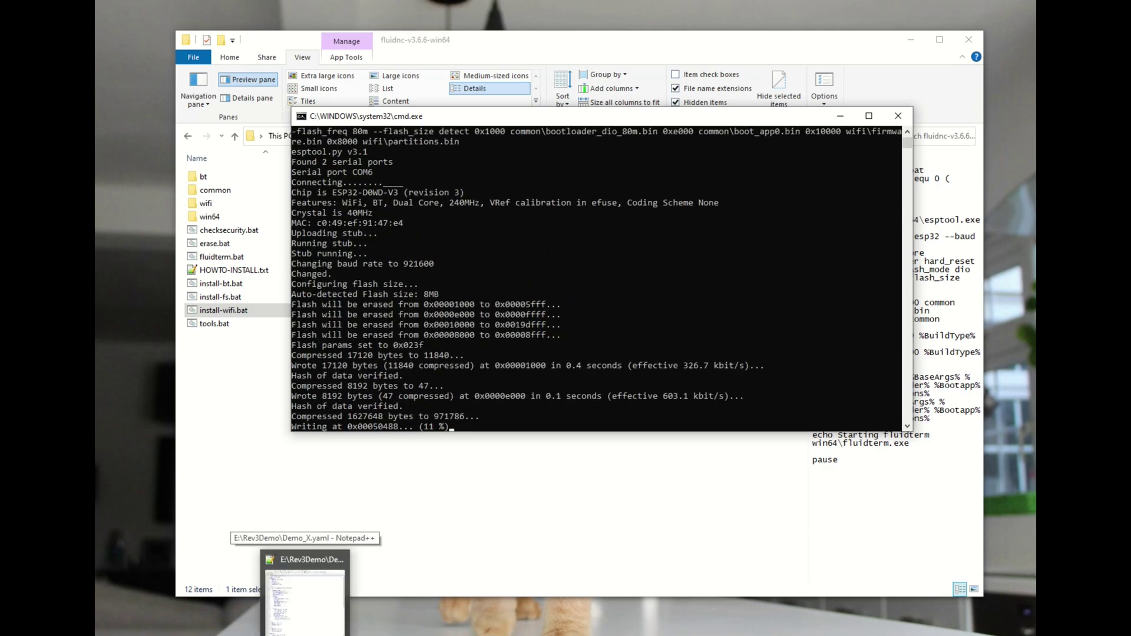
left_click(305, 631)
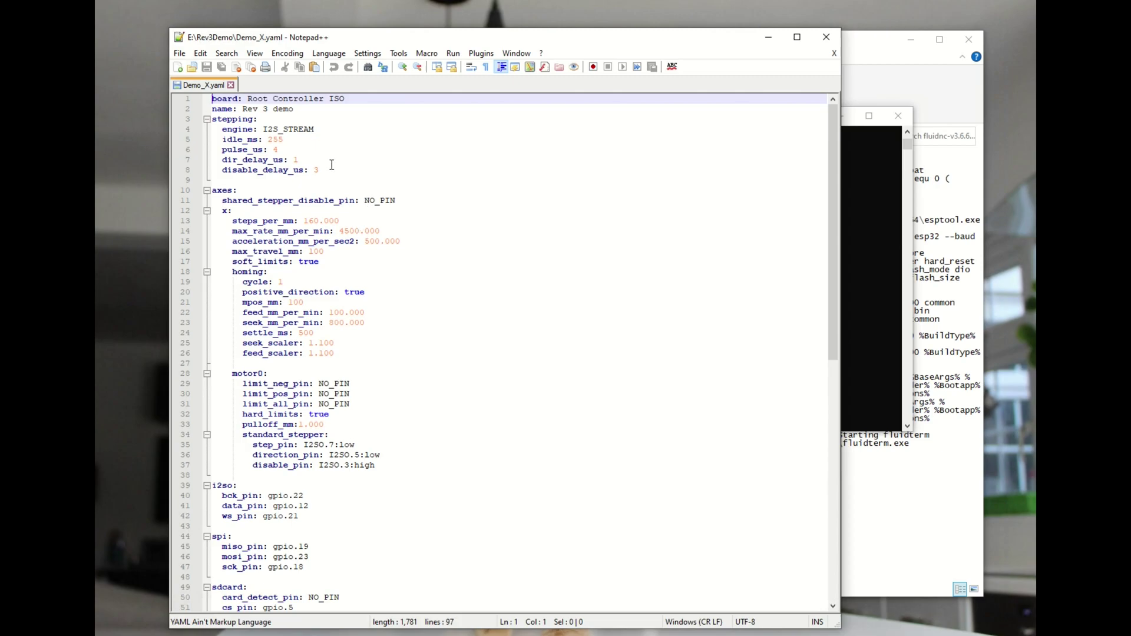
- Review the board, name and stepping lines, including the I2S_STREAM engine and idle_ms settings
left_click_drag(332, 170, 184, 93)
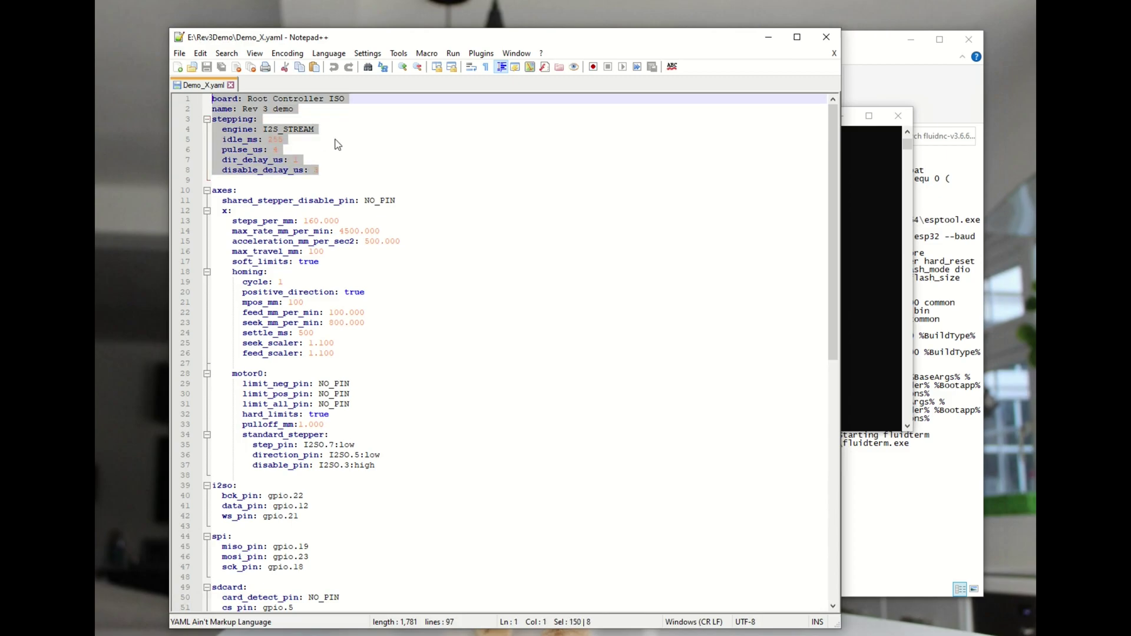
left_click(330, 163)
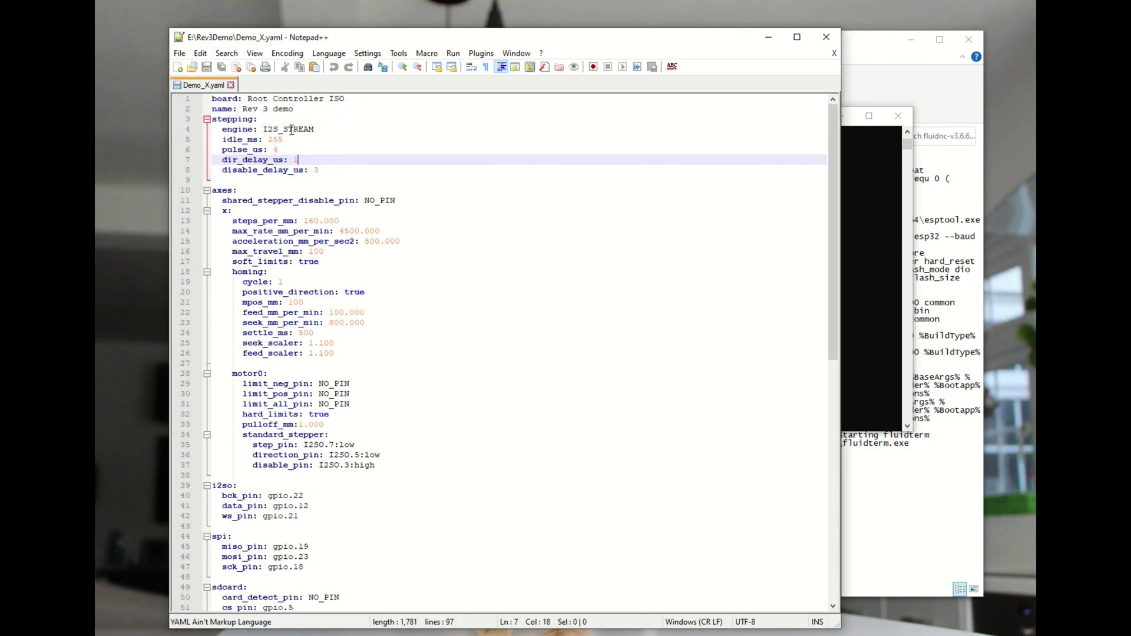
left_click_drag(293, 109, 198, 99)
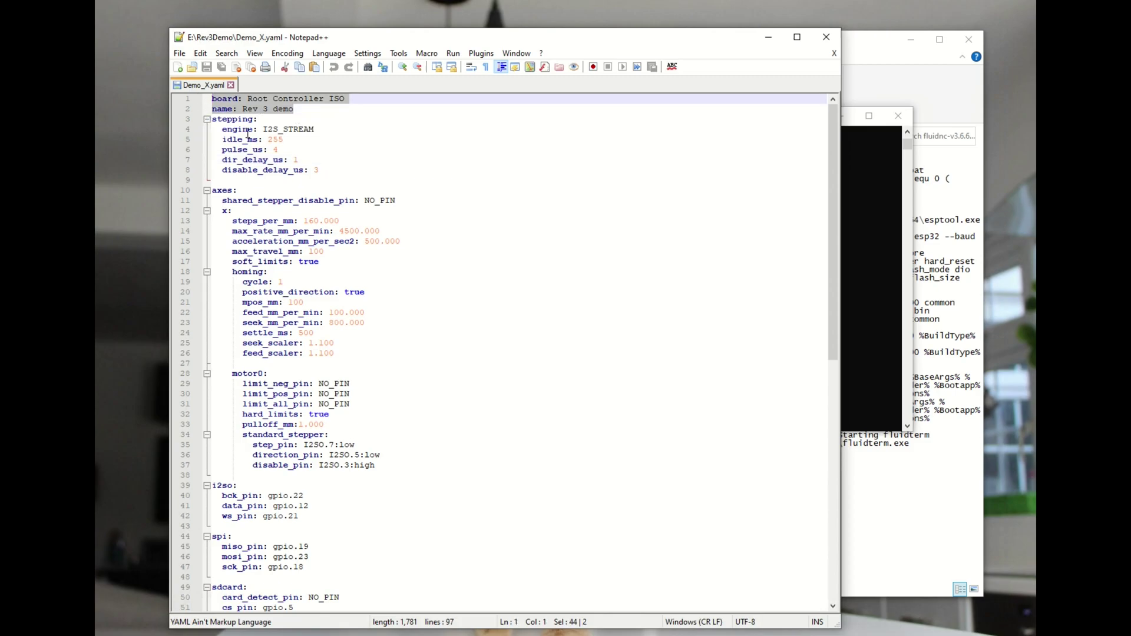
left_click_drag(284, 140, 259, 131)
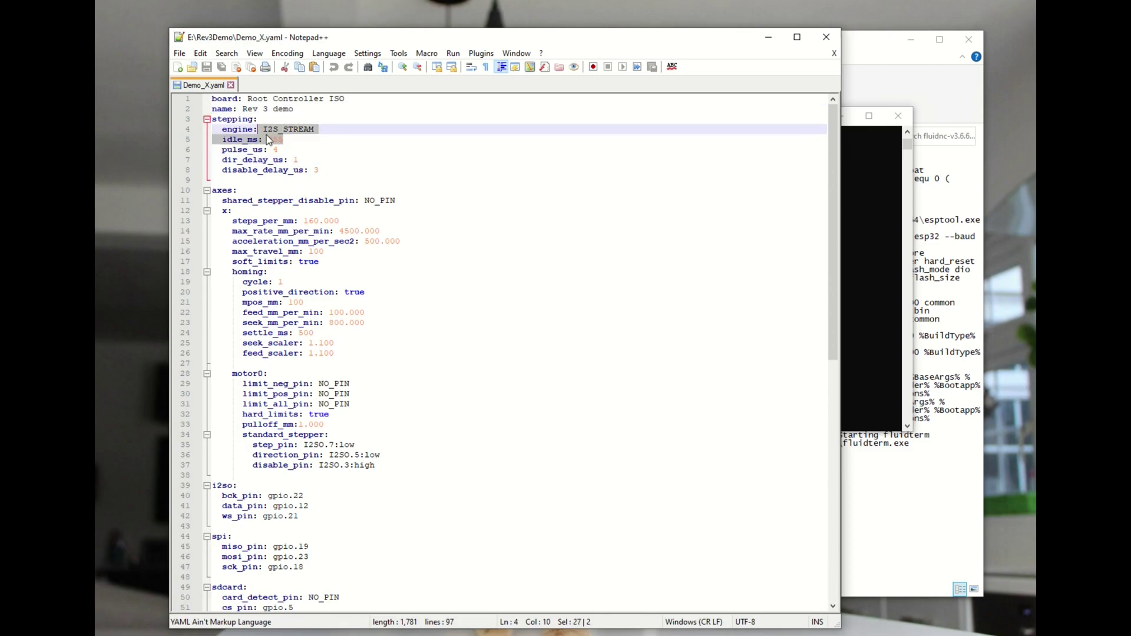
double_click(266, 131)
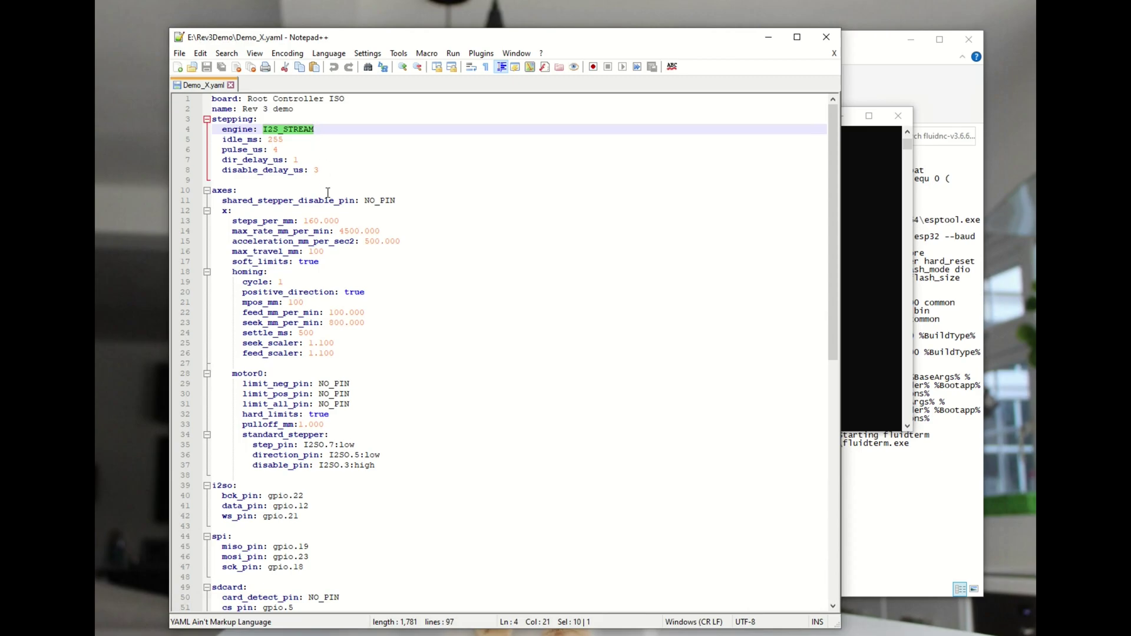
- Scroll through the config, reviewing the sdcard block (lines 49-51) and coolant block (lines 63-66)
scroll(327, 193, "down", 2)
left_click_drag(299, 456, 207, 426)
scroll(266, 484, "down", 2)
left_click_drag(318, 446, 184, 414)
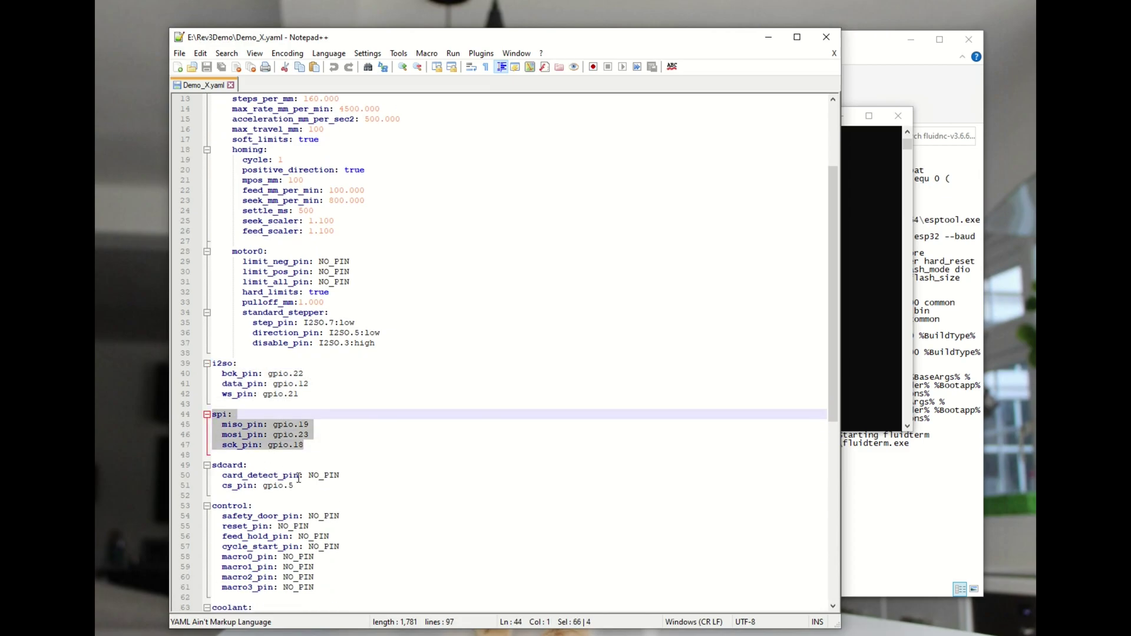
scroll(299, 478, "down", 1)
left_click_drag(305, 460, 188, 435)
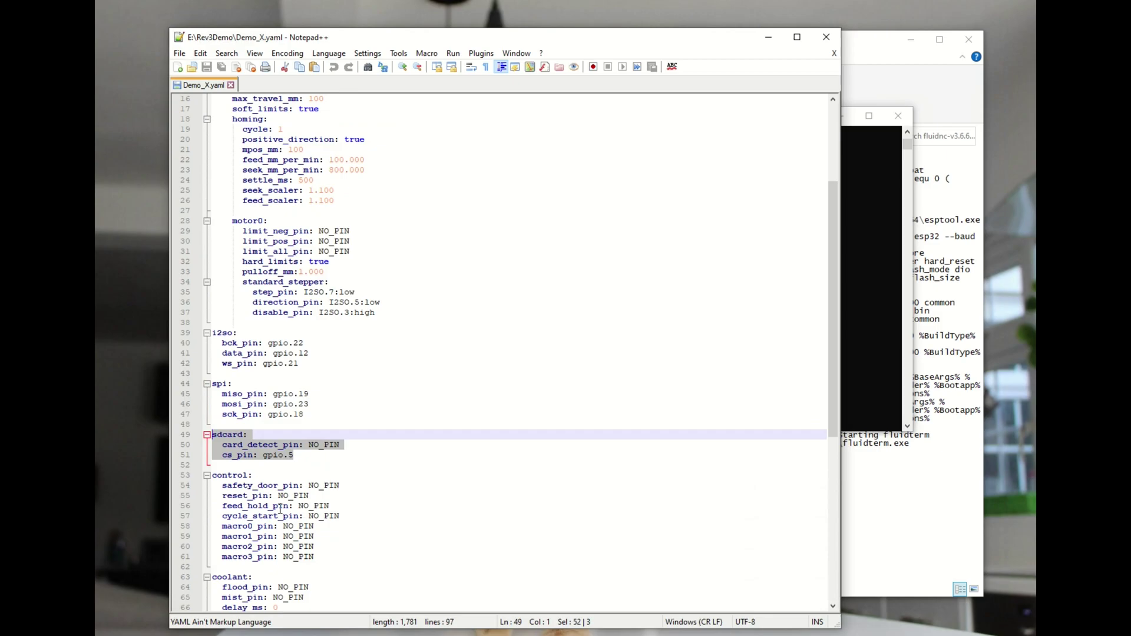
scroll(280, 508, "down", 1)
left_click_drag(277, 536, 195, 446)
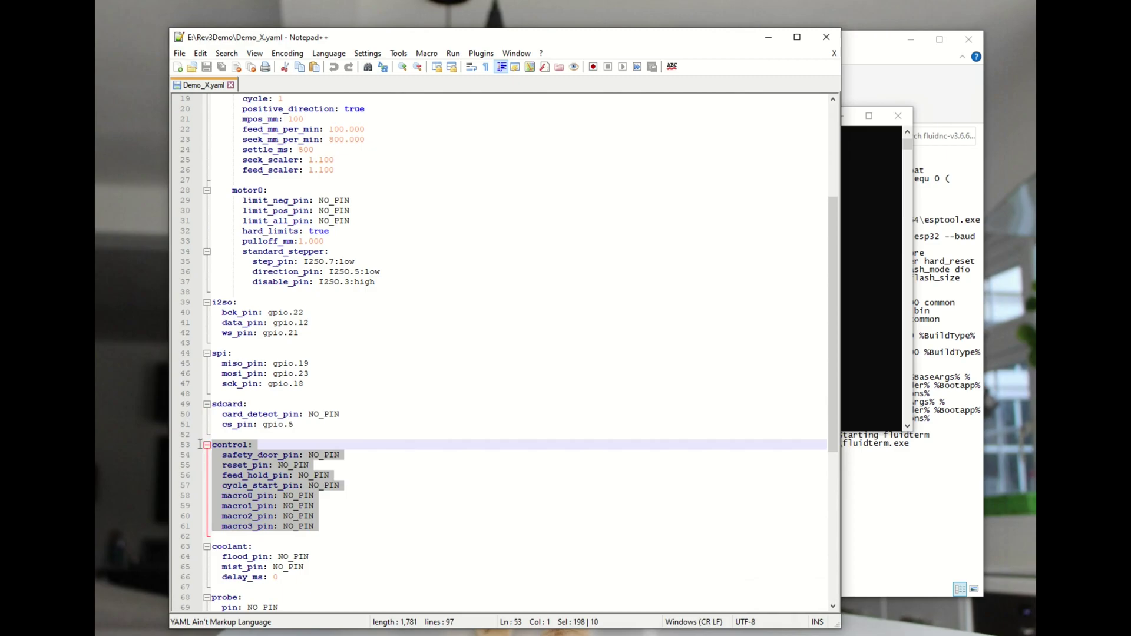
scroll(303, 536, "down", 3)
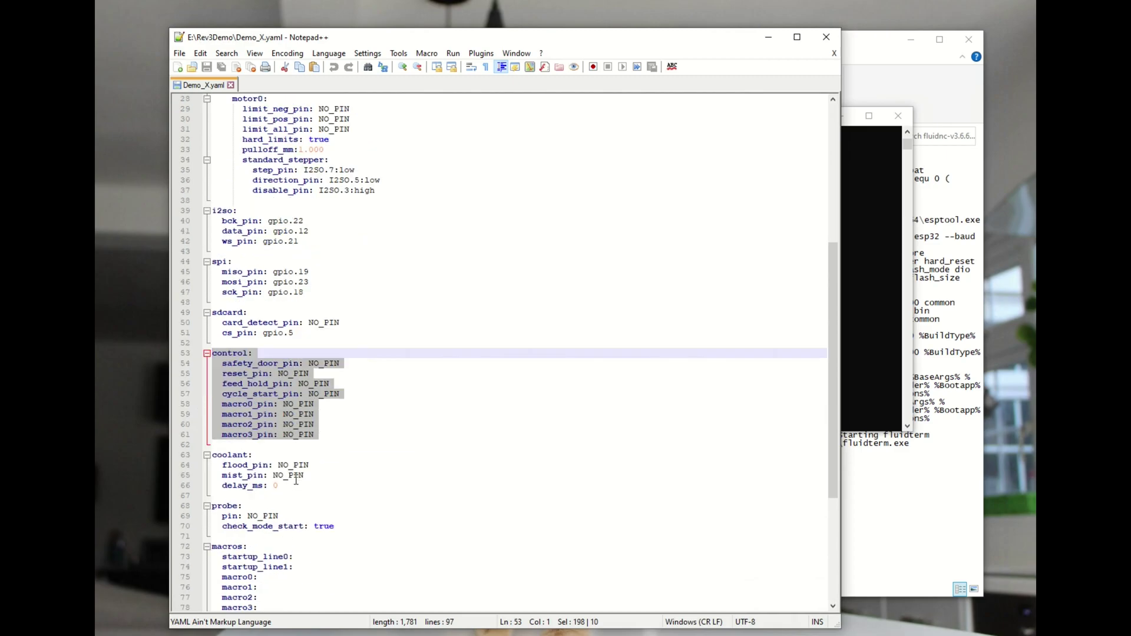
left_click_drag(296, 483, 209, 460)
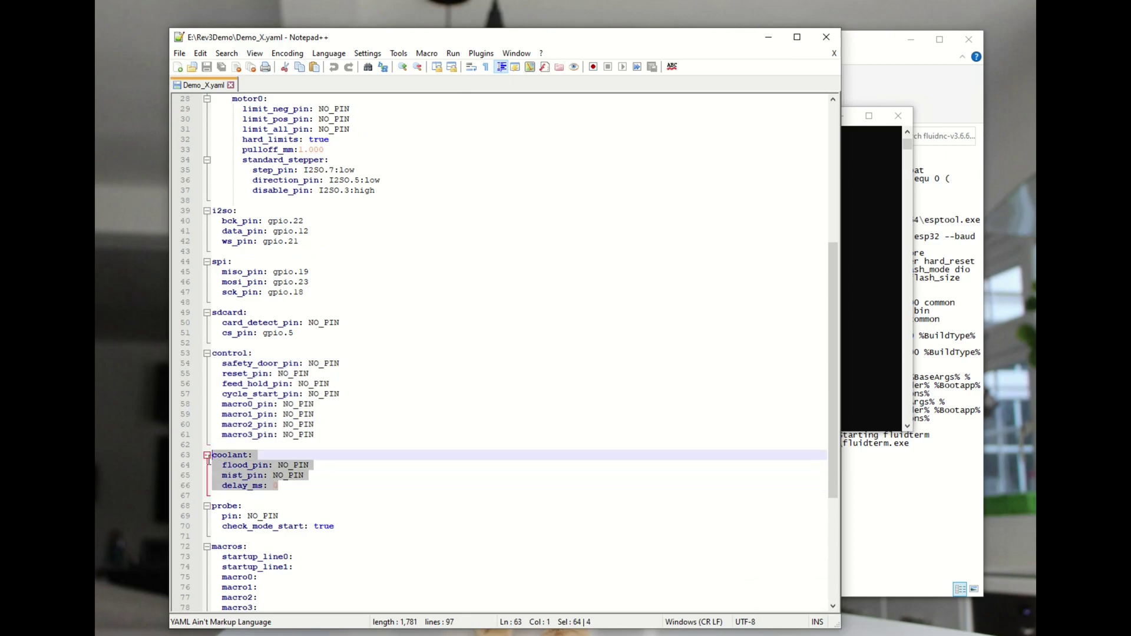
scroll(209, 460, "down", 4)
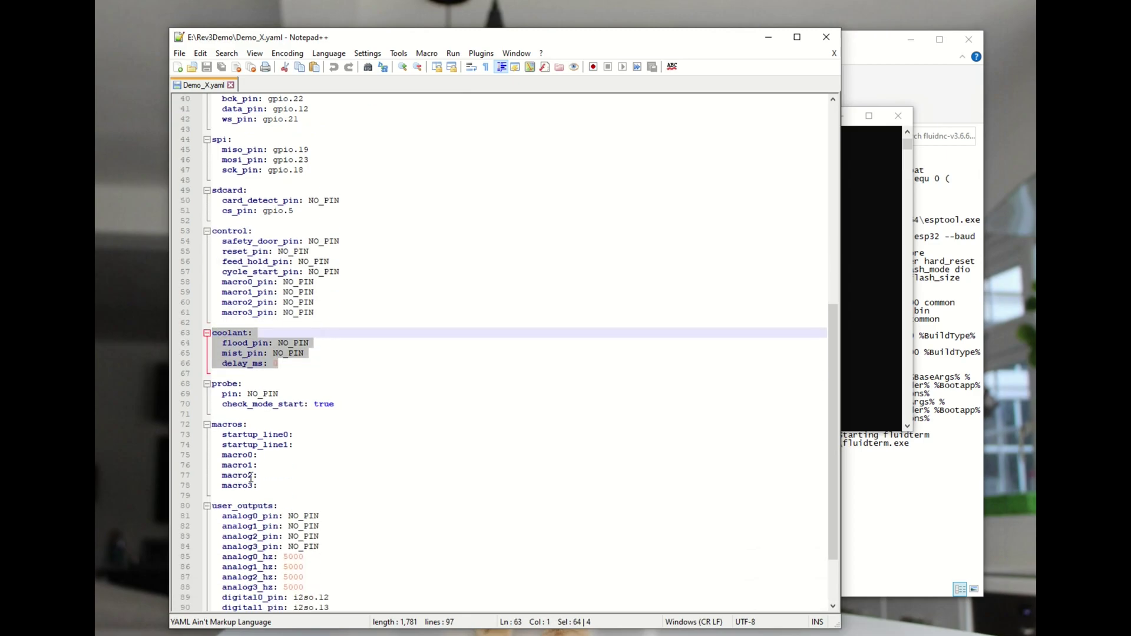
scroll(227, 542, "down", 3)
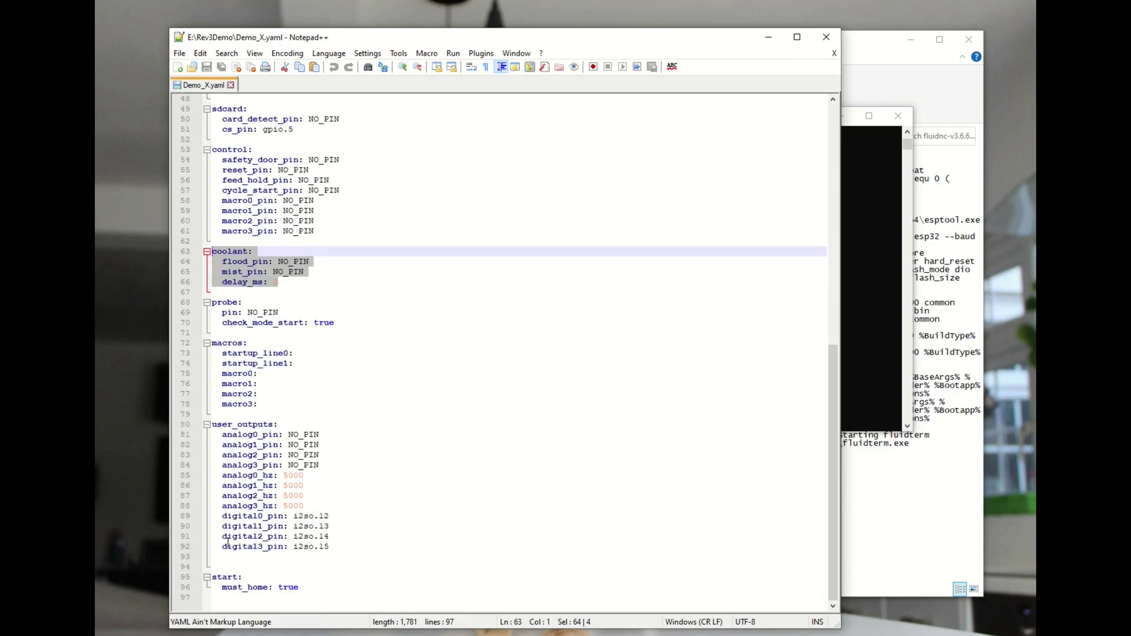
- Inspect the flood_pin and mist_pin entries, both set to NO_PIN
left_click(287, 263)
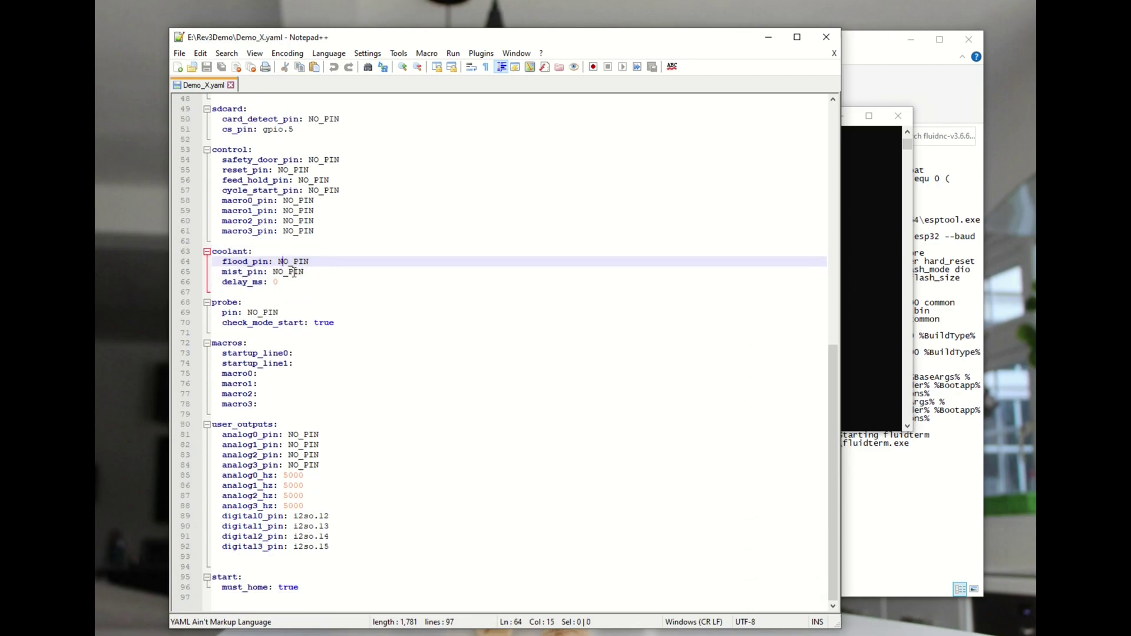
left_click(296, 271)
double_click(297, 263)
left_click(299, 272)
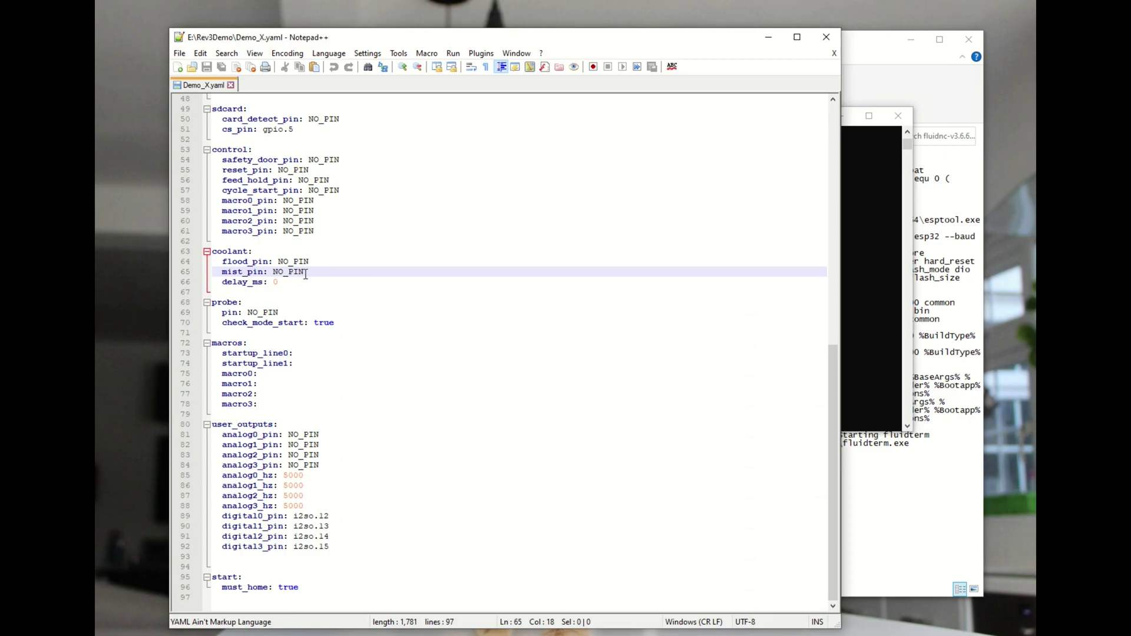
left_click_drag(305, 275, 252, 265)
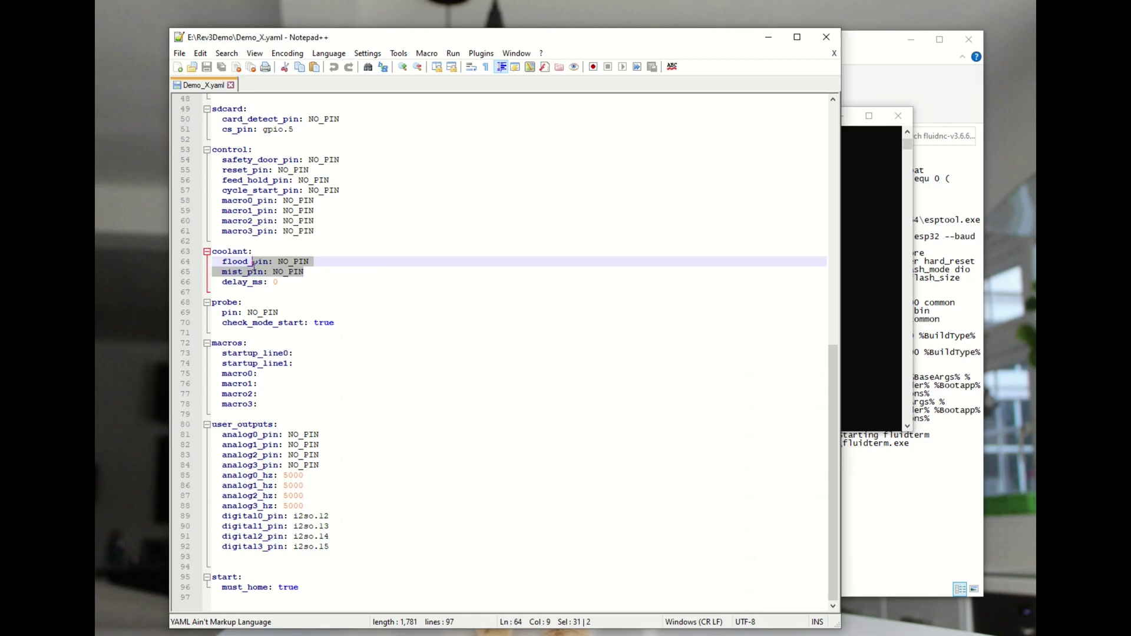
- Review the X axis motion and homing settings, standard_stepper pins and limit pins, then minimize Notepad++
scroll(289, 336, "up", 8)
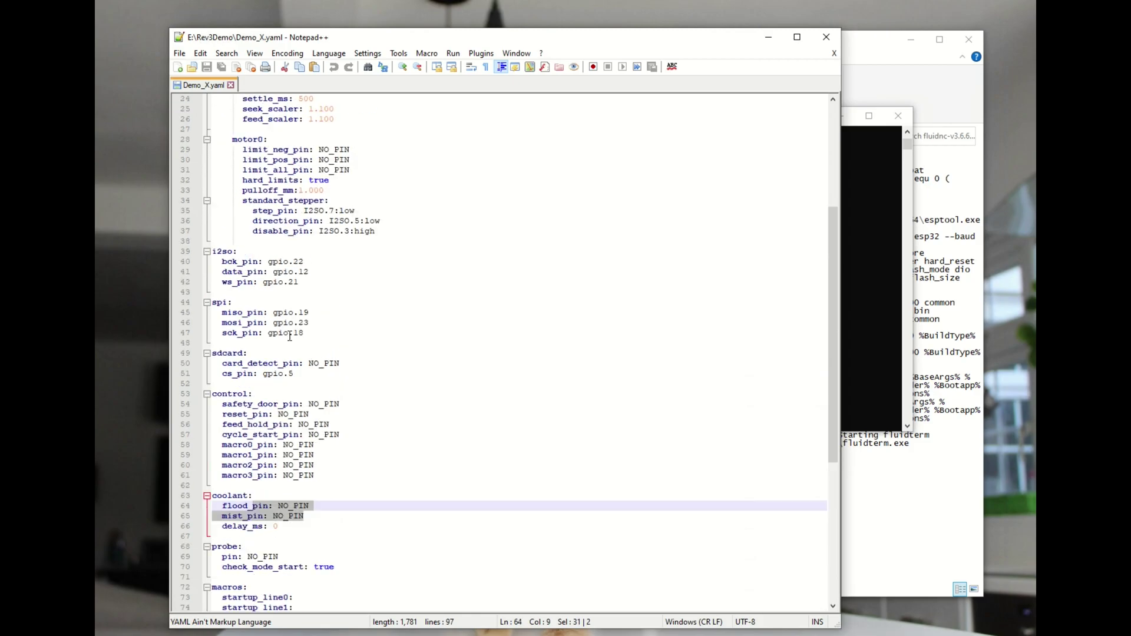
scroll(290, 336, "up", 8)
left_click(224, 211)
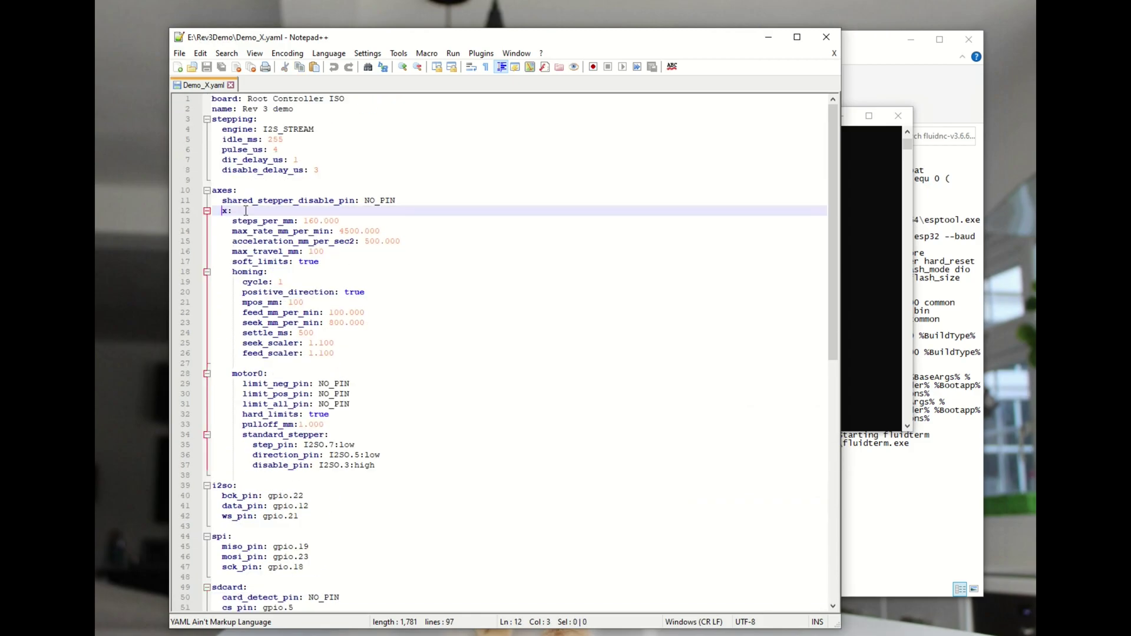
left_click(270, 211, "shift")
left_click_drag(270, 211, 277, 302, "shift")
left_click(313, 403)
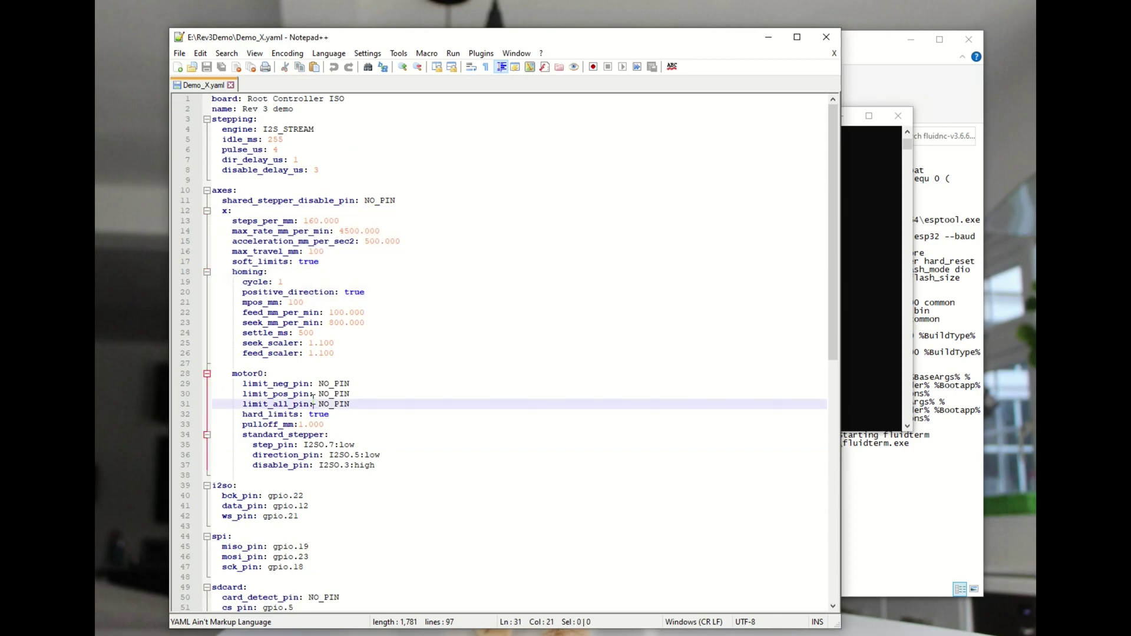
left_click_drag(382, 476, 210, 439)
left_click_drag(351, 404, 223, 387)
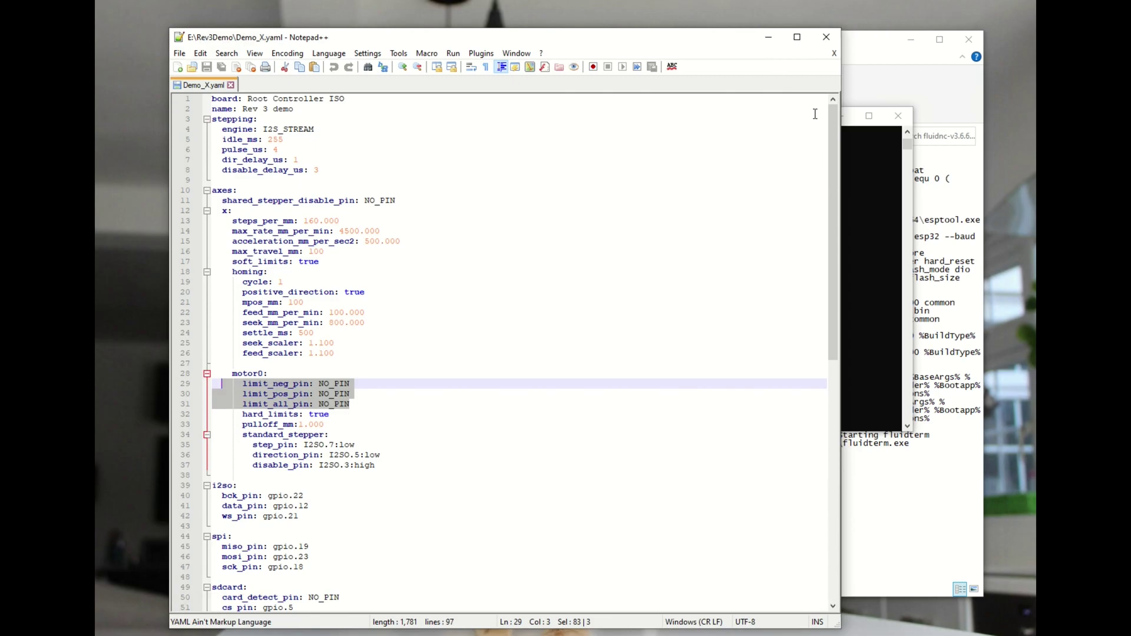
left_click(769, 37)
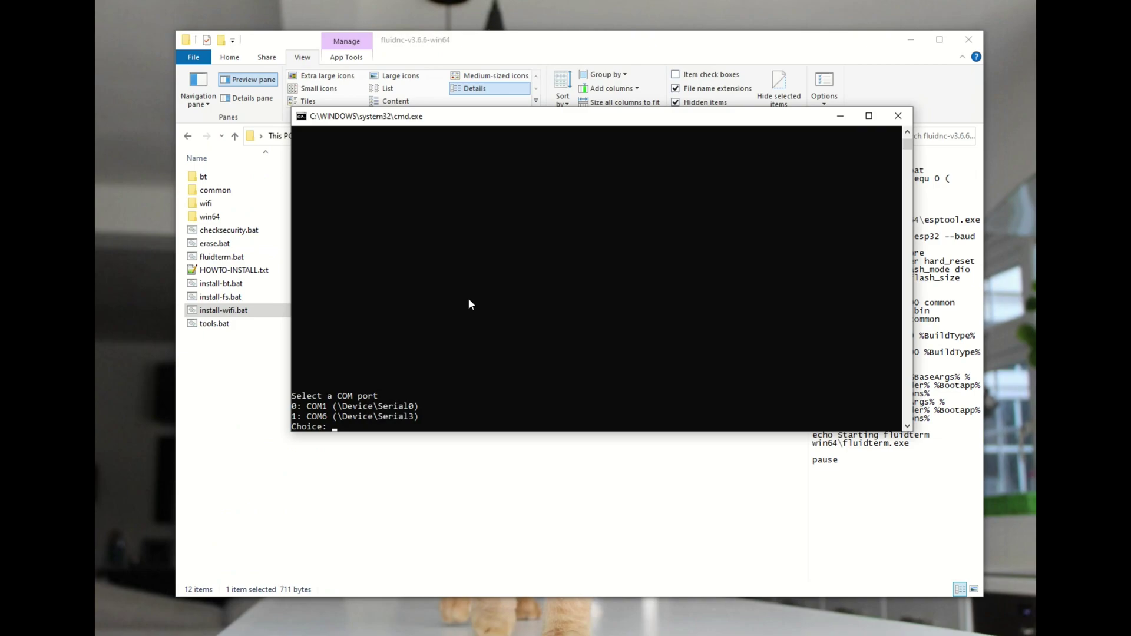
- Connect on COM6 and upload Demo_X.yaml with Ctrl-U, keeping its name (1781 bytes received)
type("1")
key("Return")
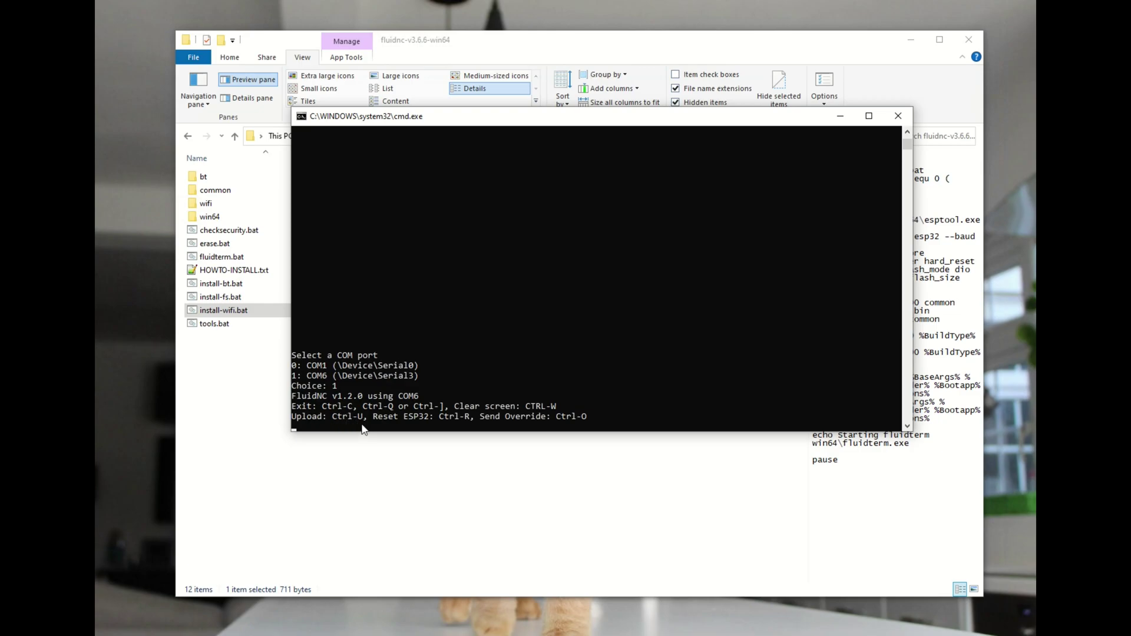
key("ctrl+u")
left_click(406, 338)
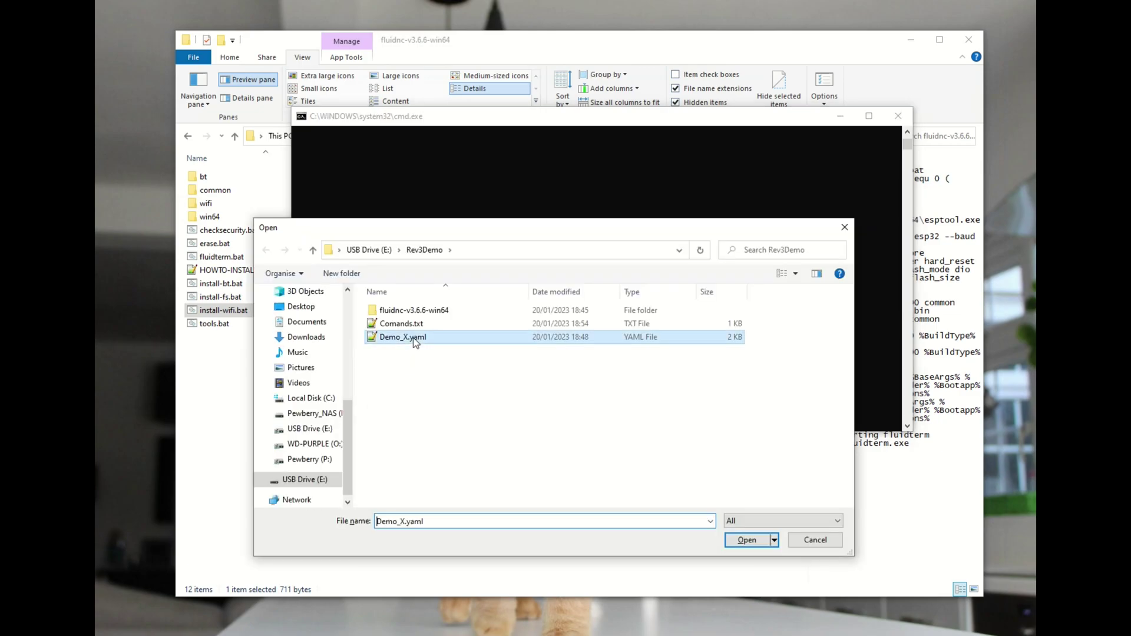
double_click(441, 344)
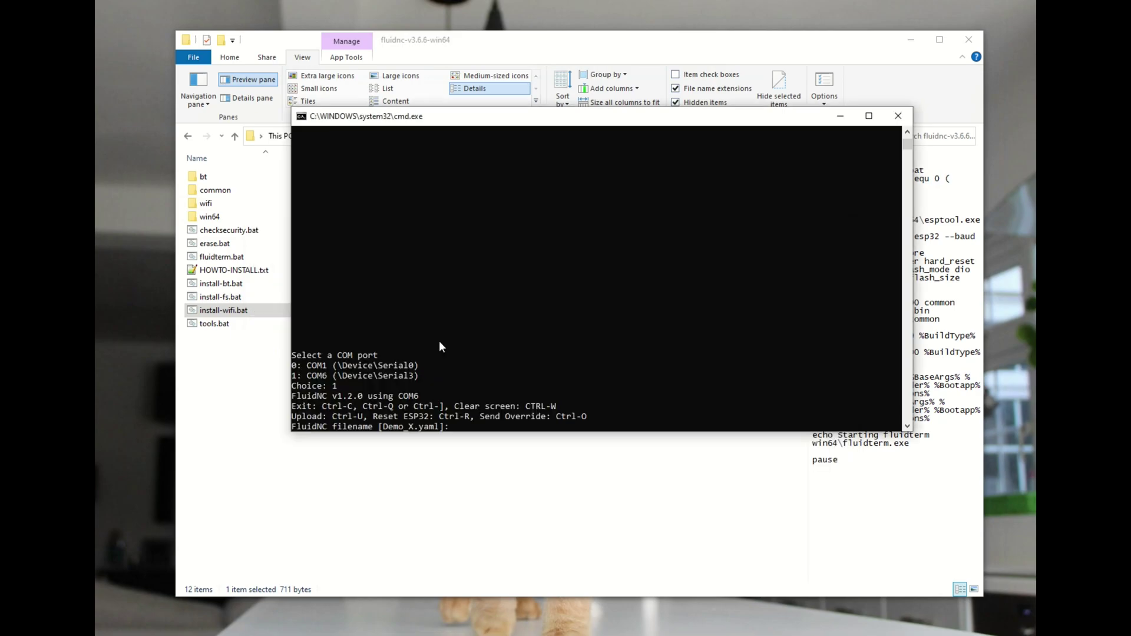
key("Return")
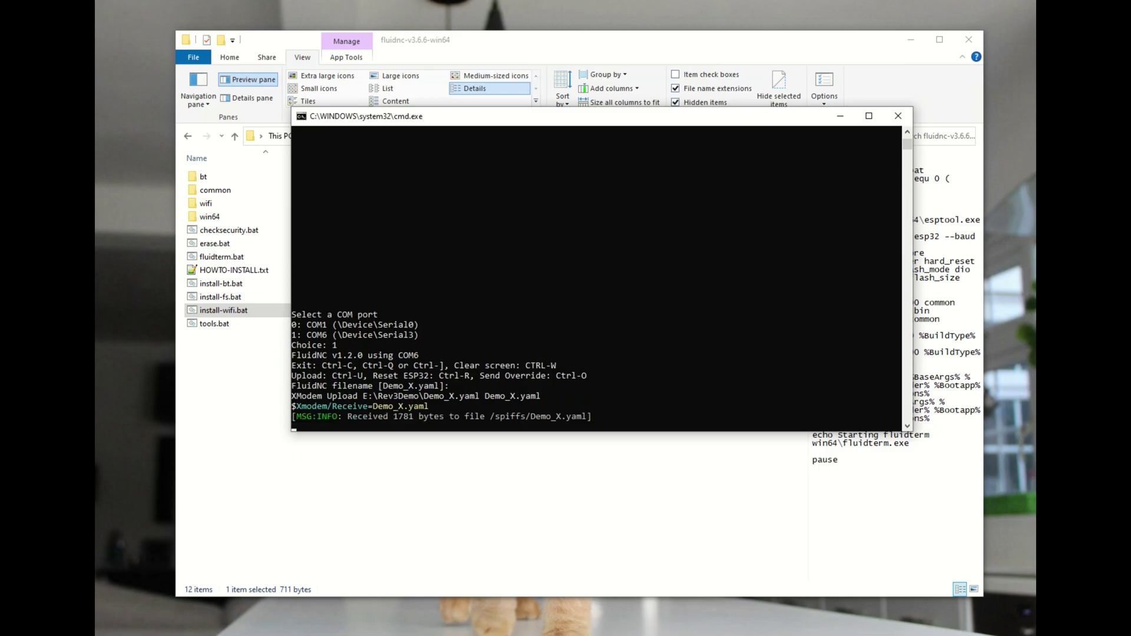
- Reset the controller, check the configuration file in its boot log, and begin the $config/filename command
left_click(441, 418)
key("ctrl+r")
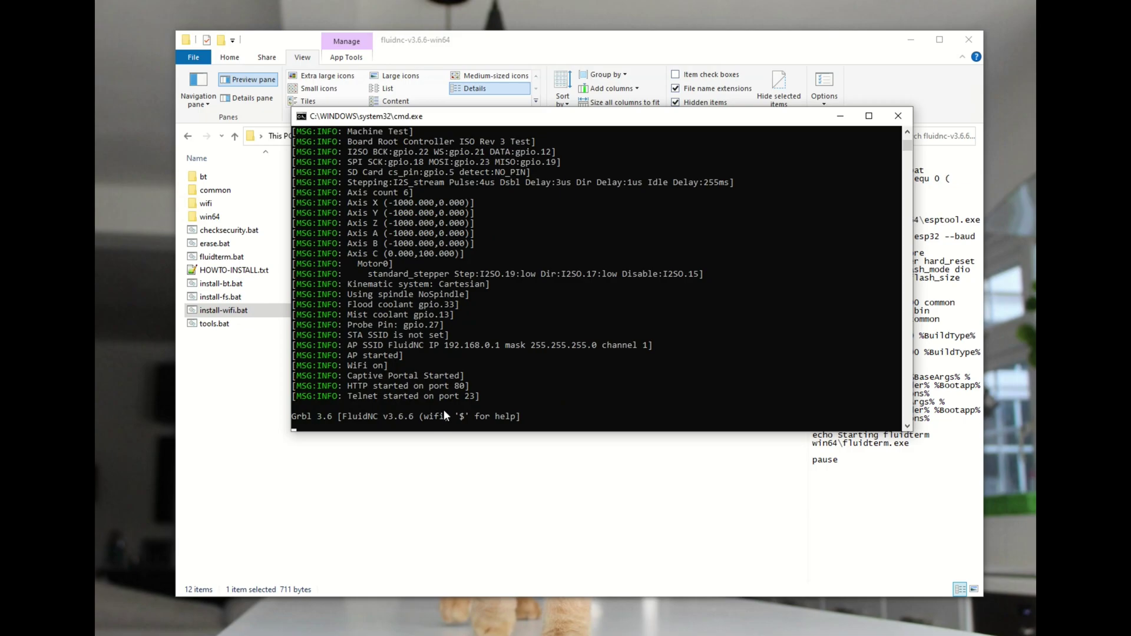
scroll(464, 342, "up", 3)
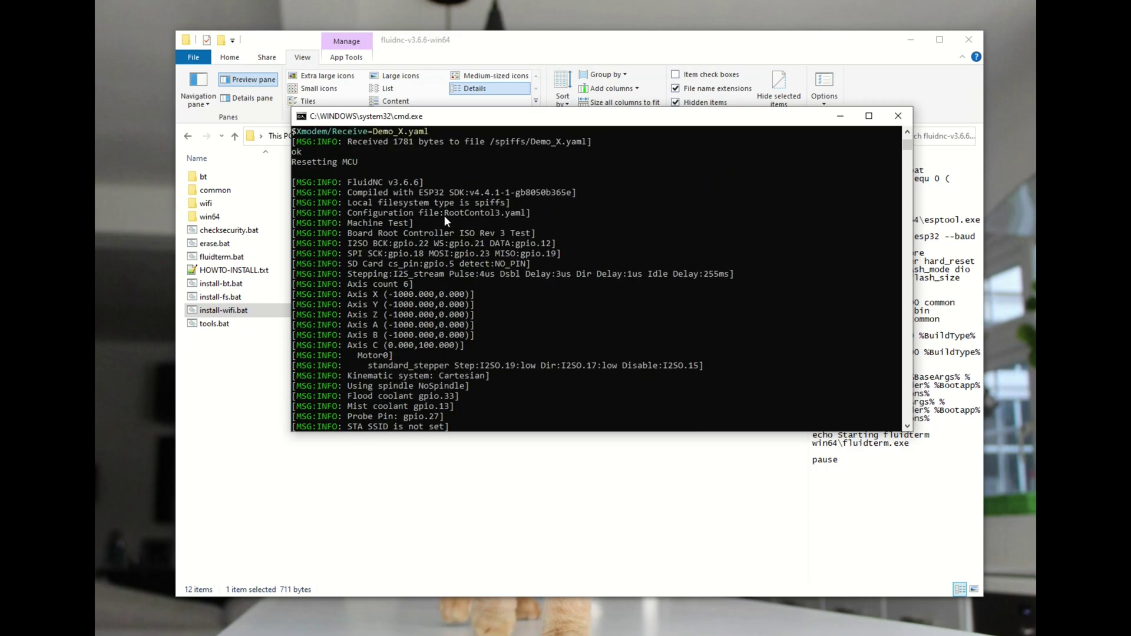
left_click_drag(443, 214, 532, 219)
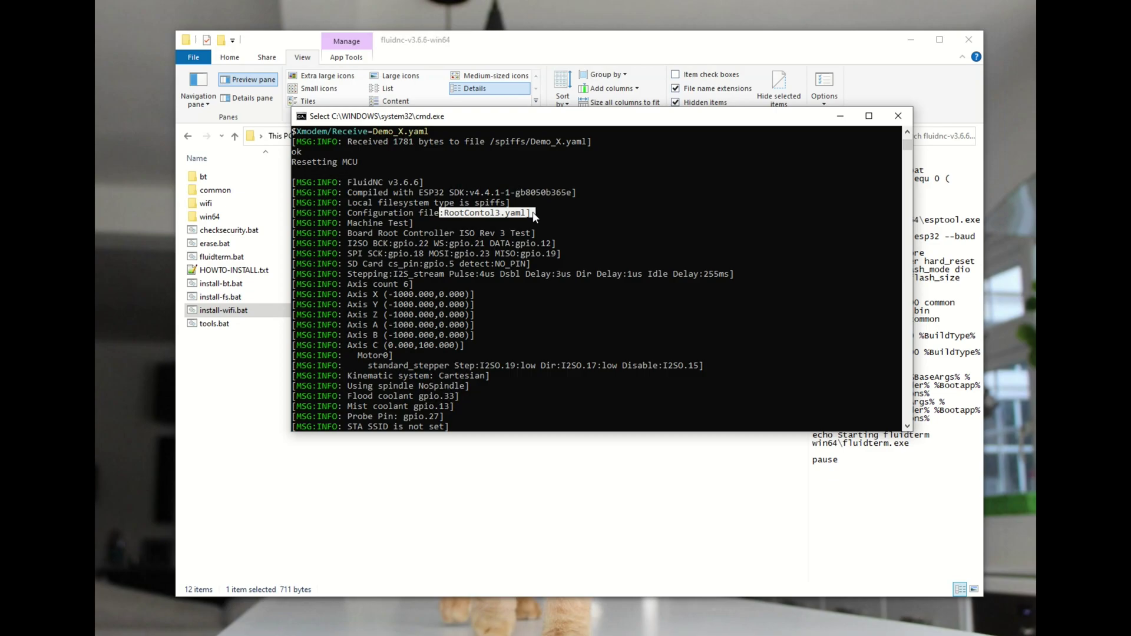
right_click(586, 243)
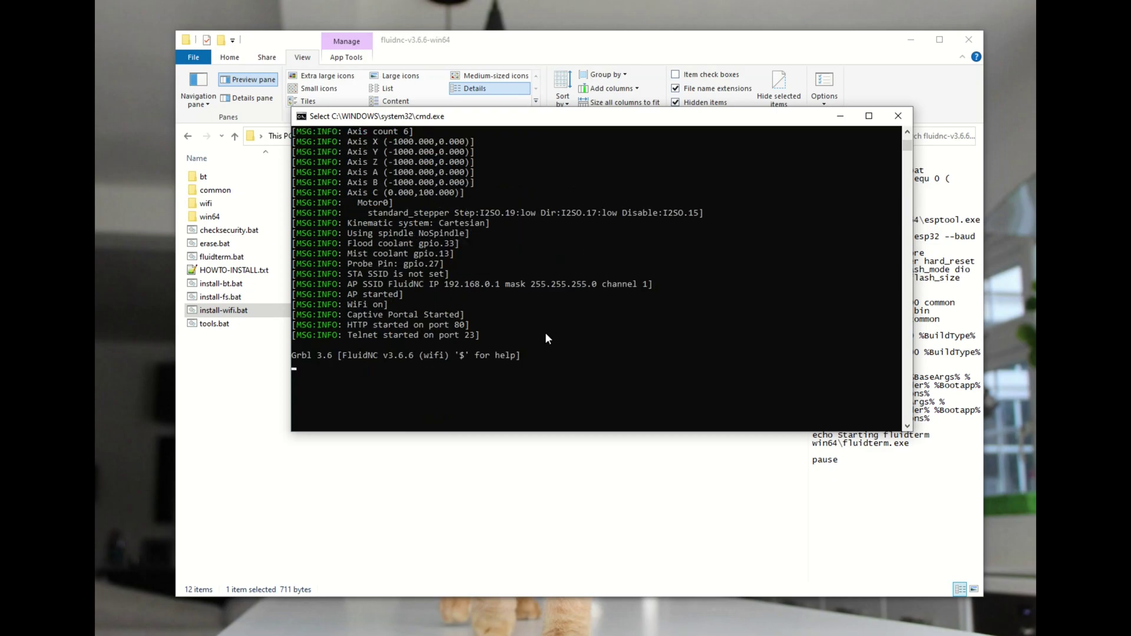
right_click(444, 320)
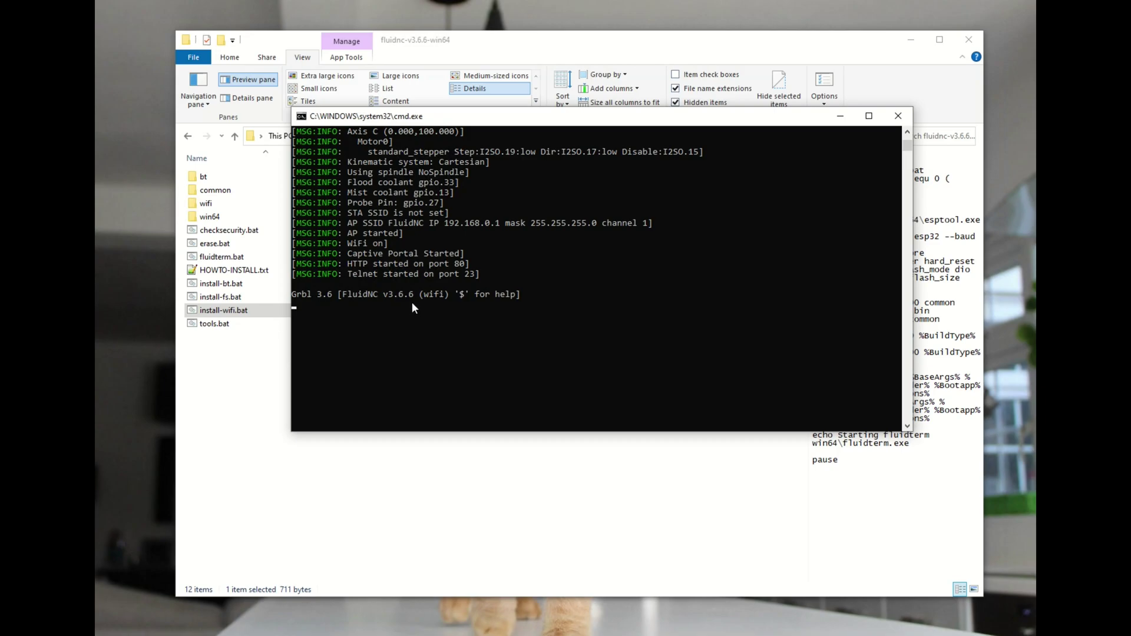
type("$config/filename=Demo_X.yaml")
- Set $config/filename=Demo_X.yaml, reset, and confirm the boot log loads Demo_X.yaml with its X axis settings
key("Return")
key("ctrl+r")
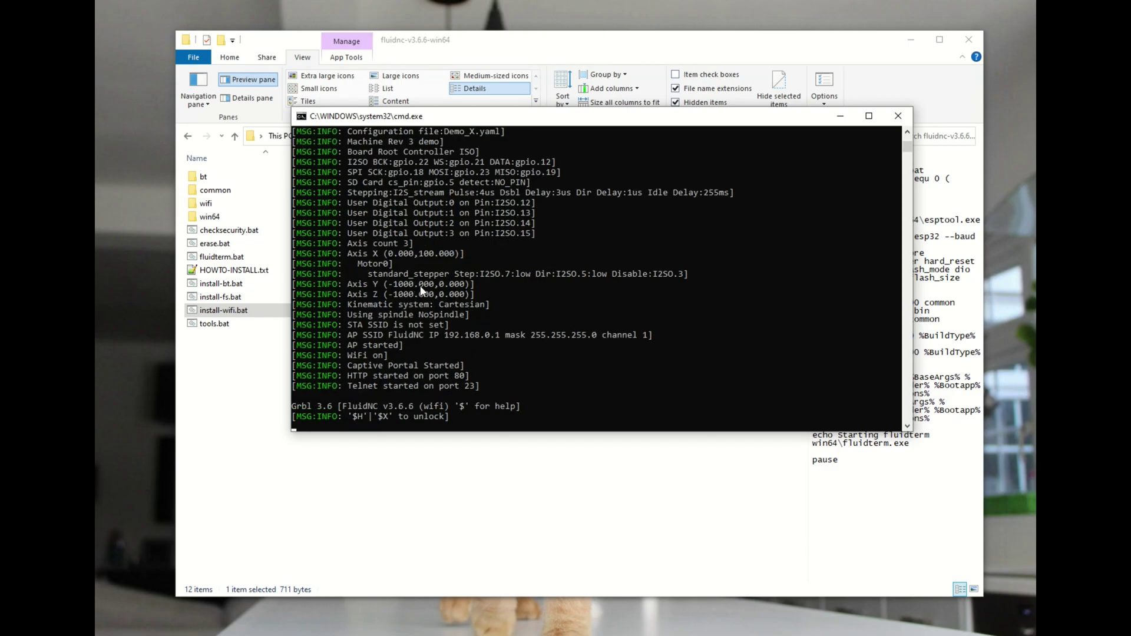
scroll(465, 277, "up", 1)
left_click_drag(508, 162, 349, 165)
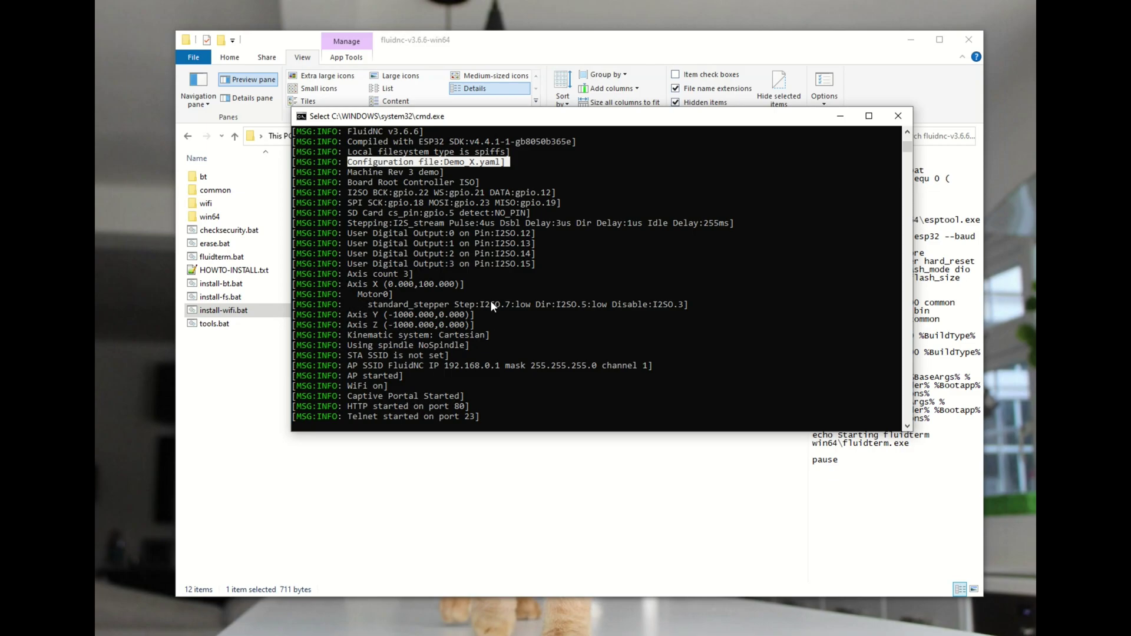
left_click_drag(720, 304, 292, 284)
scroll(504, 333, "down", 5)
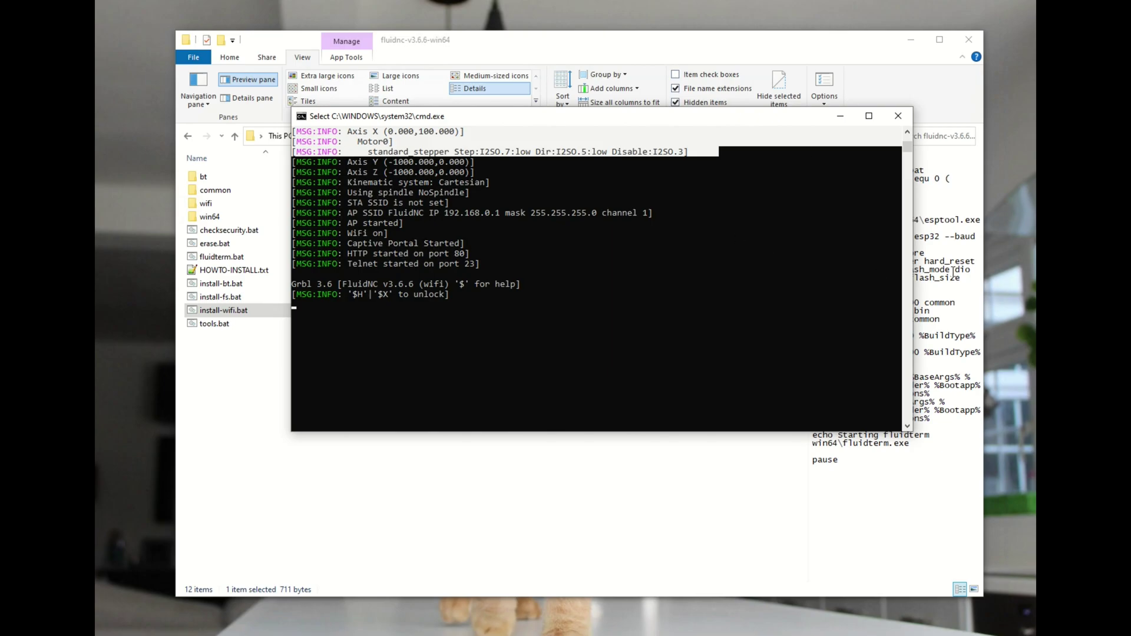
left_click(623, 274)
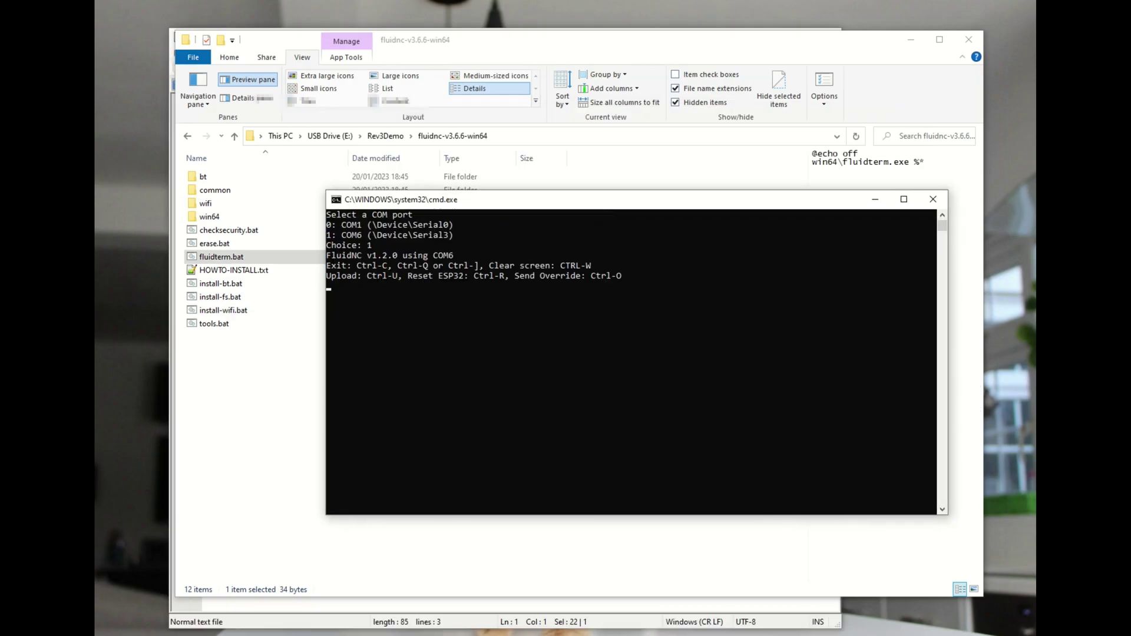
- Send the $Sta/SSID and $Sta/Password commands from Comands.txt, reset, and note IP address 192.168.20.72
key("alt+Tab")
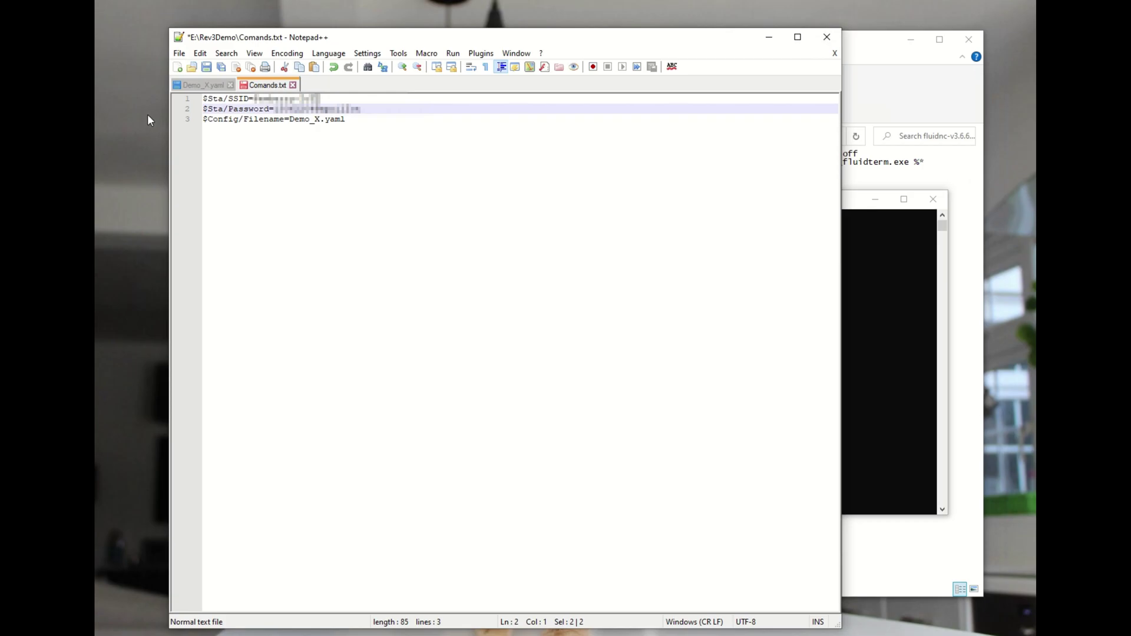
left_click(311, 99)
key("alt+Tab")
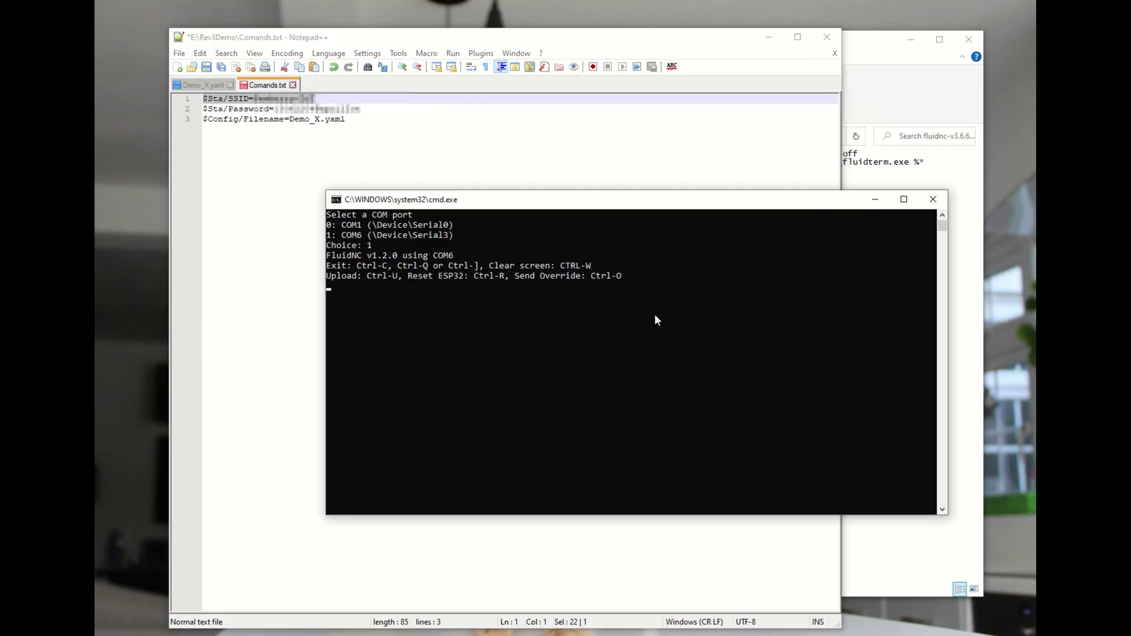
key("Return")
key("alt+Tab")
key("Down")
key("Down")
key("shift+Up")
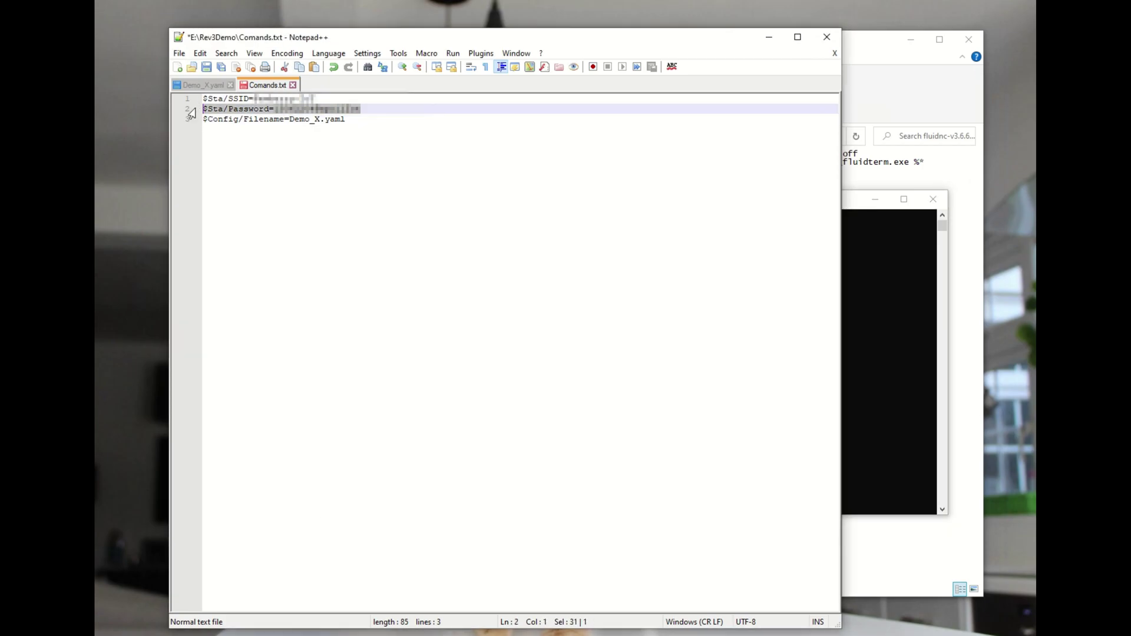
key("alt+Tab")
key("ctrl+v")
key("Return")
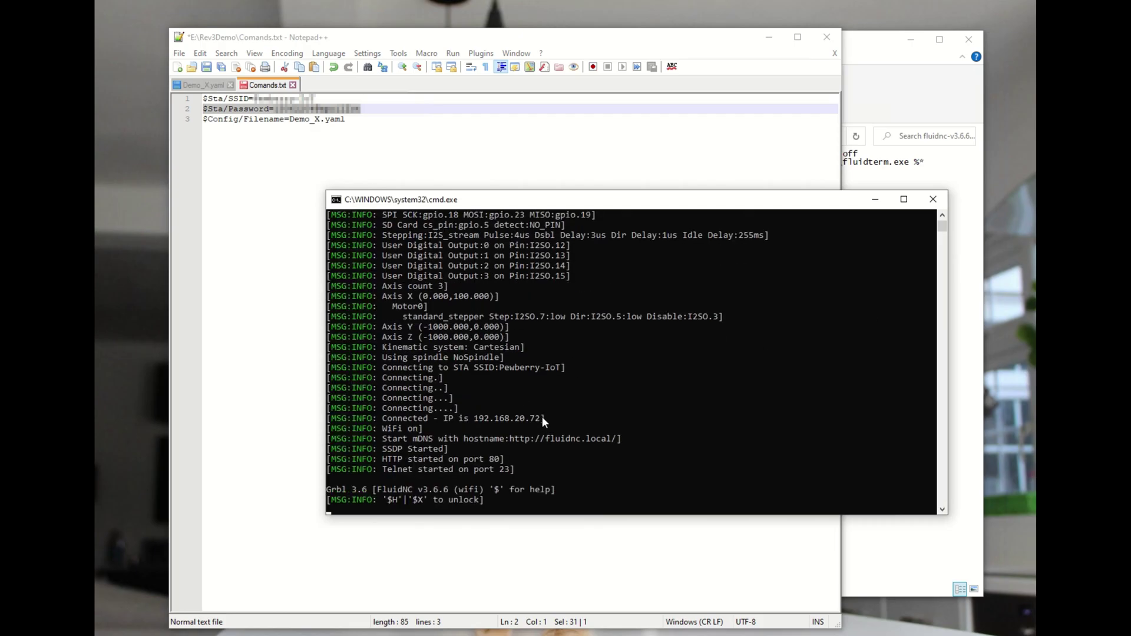
left_click_drag(543, 419, 446, 419)
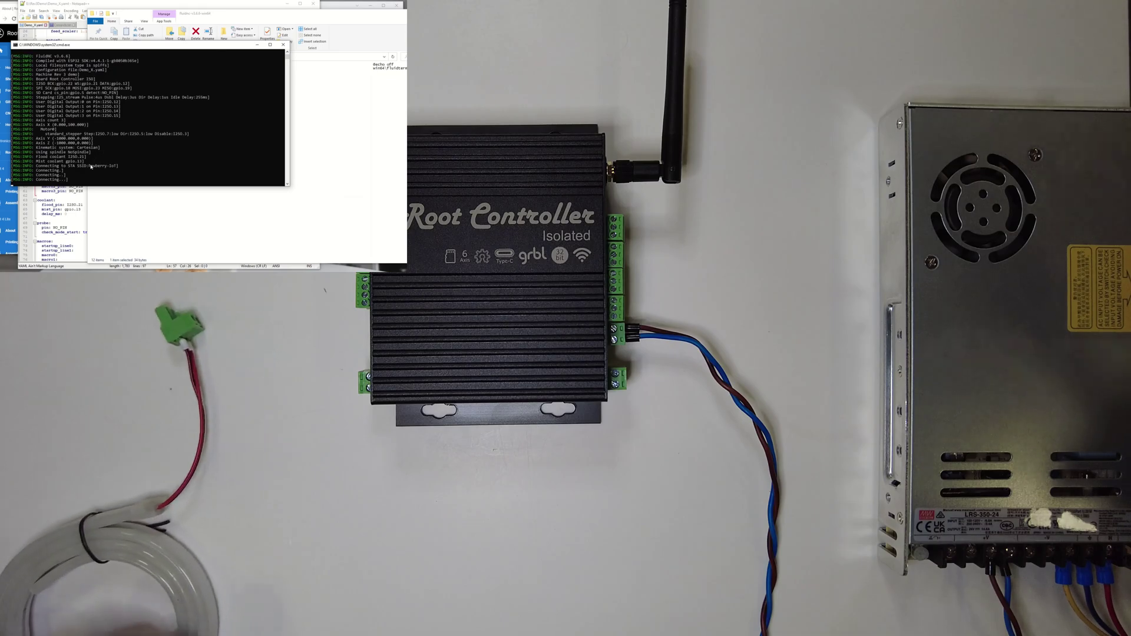
- Check the controller's boot and WiFi connection messages in FluidTerm
left_click(98, 180)
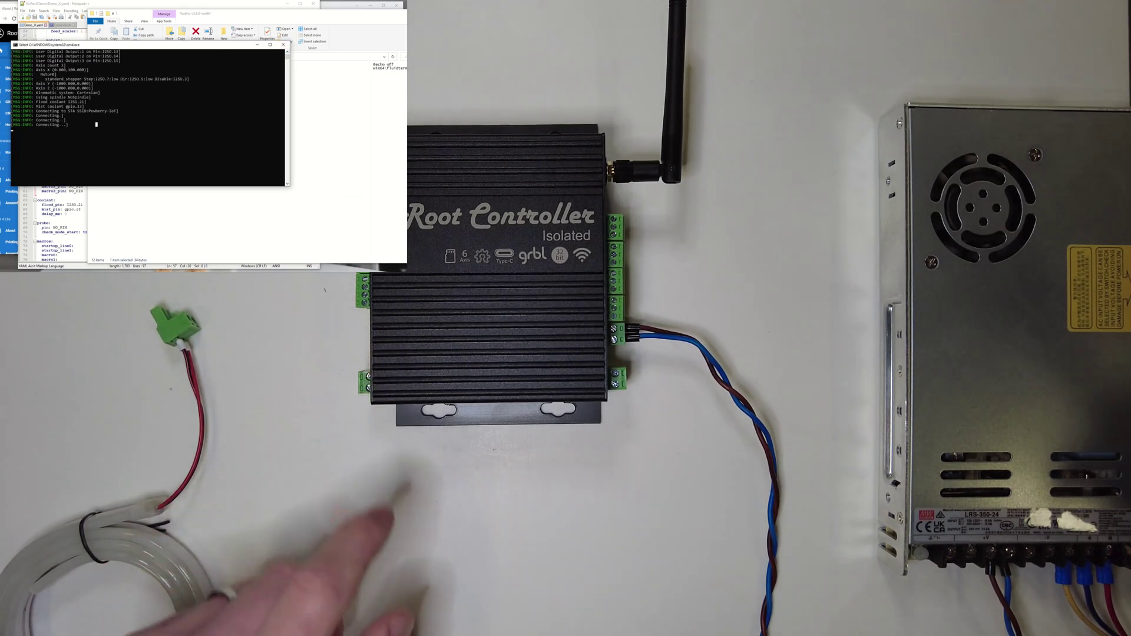